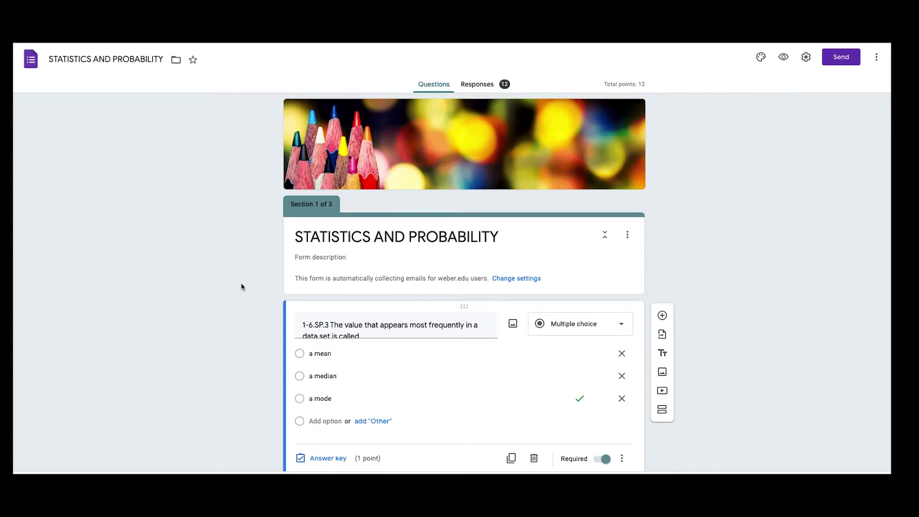
Look through the questions of the STATISTICS AND PROBABILITY form
scroll(242, 287, down, 12)
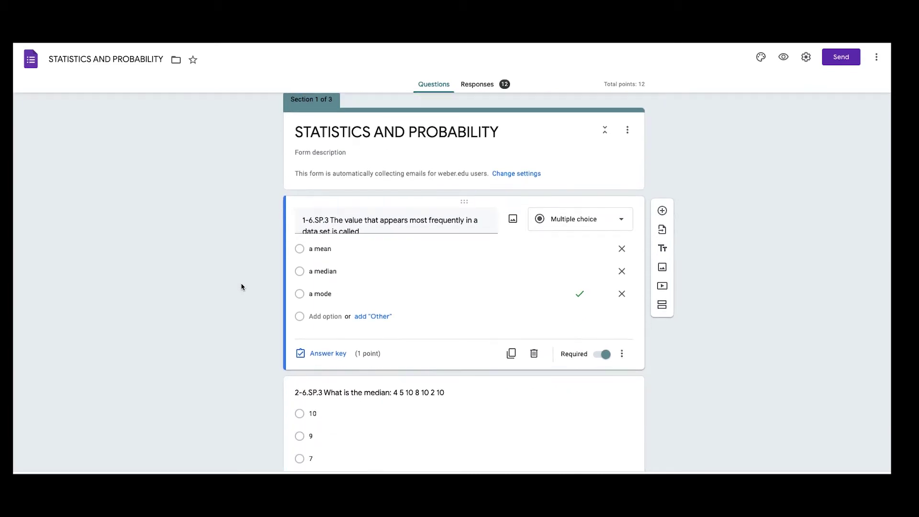
scroll(241, 287, down, 5)
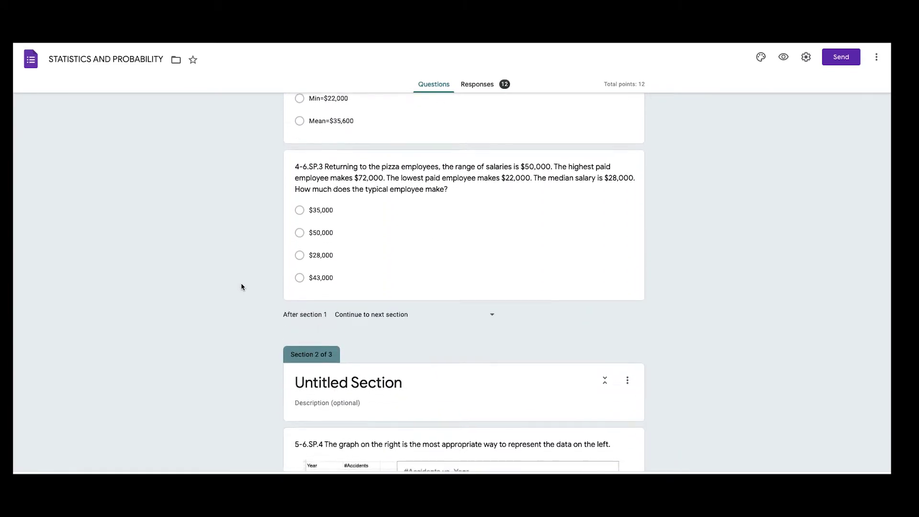
scroll(241, 287, up, 2)
scroll(241, 287, up, 10)
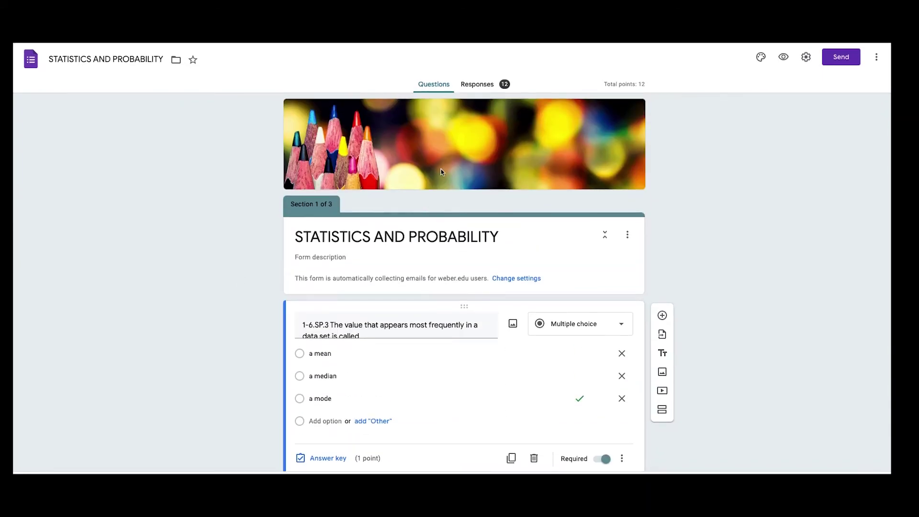
Review the form's response summary and open the linked responses spreadsheet in Google Sheets
click(500, 86)
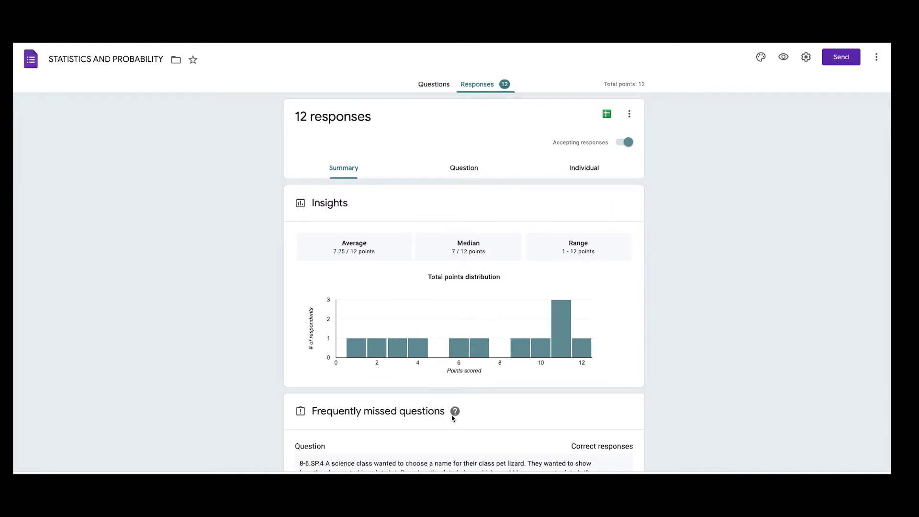
scroll(452, 418, down, 2)
scroll(452, 418, down, 4)
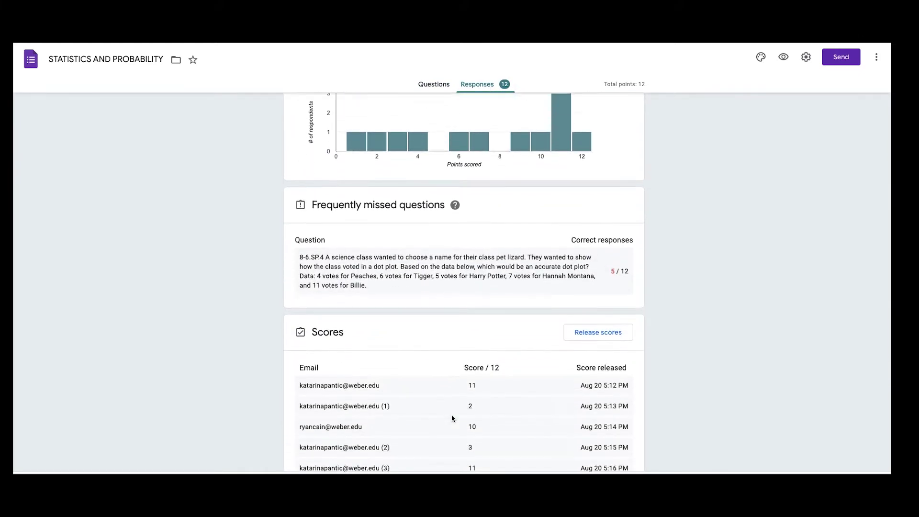
scroll(452, 419, up, 5)
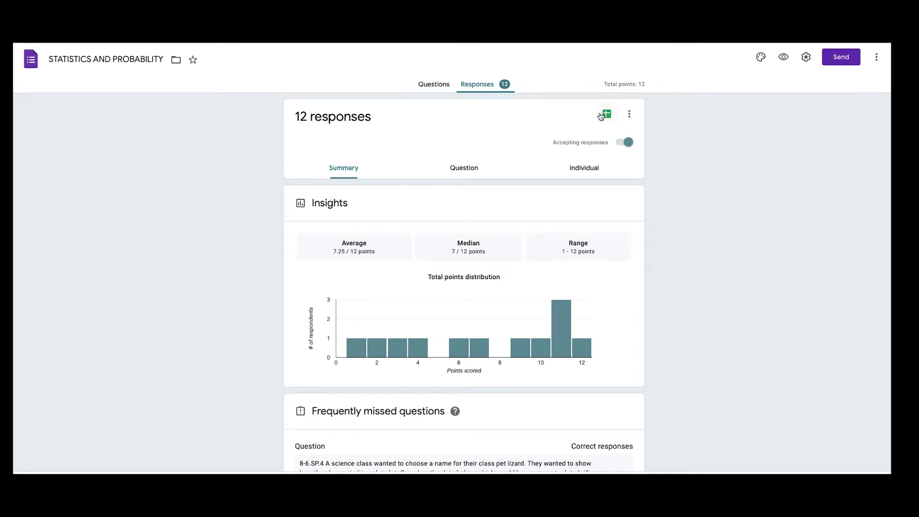
click(606, 115)
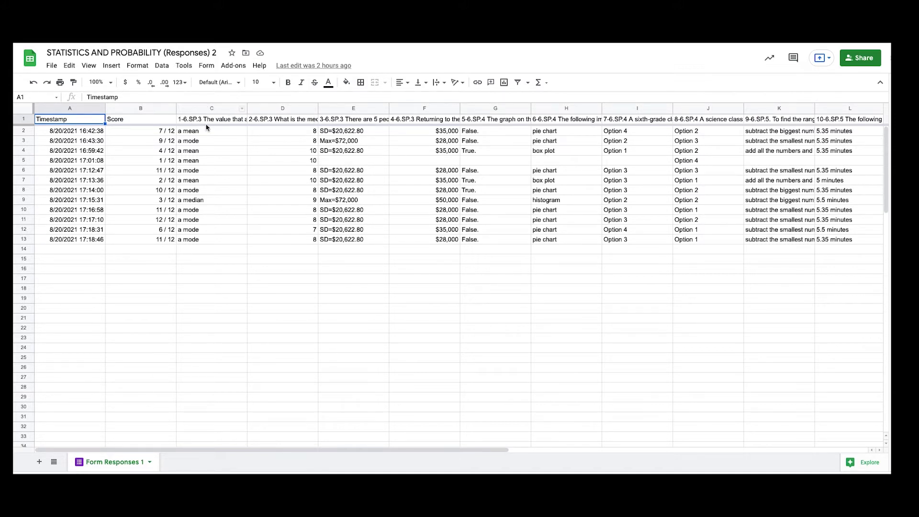
Insert an empty column to the right of column C and copy the question 1 responses in C1:C13
click(203, 108)
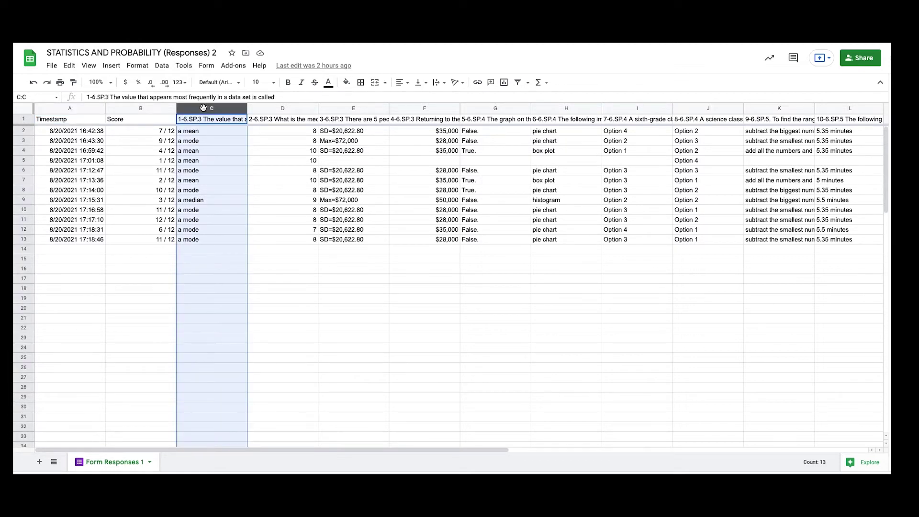
right_click(204, 108)
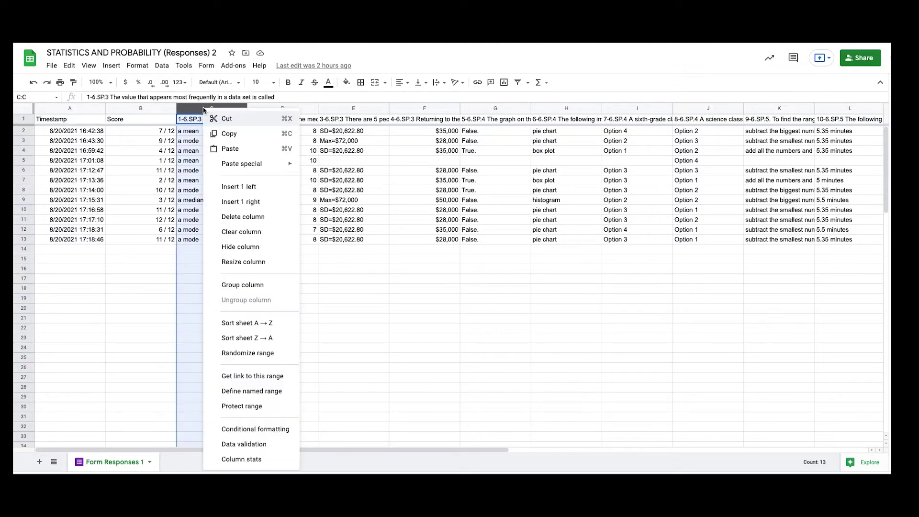
click(261, 203)
drag(225, 123, 215, 246)
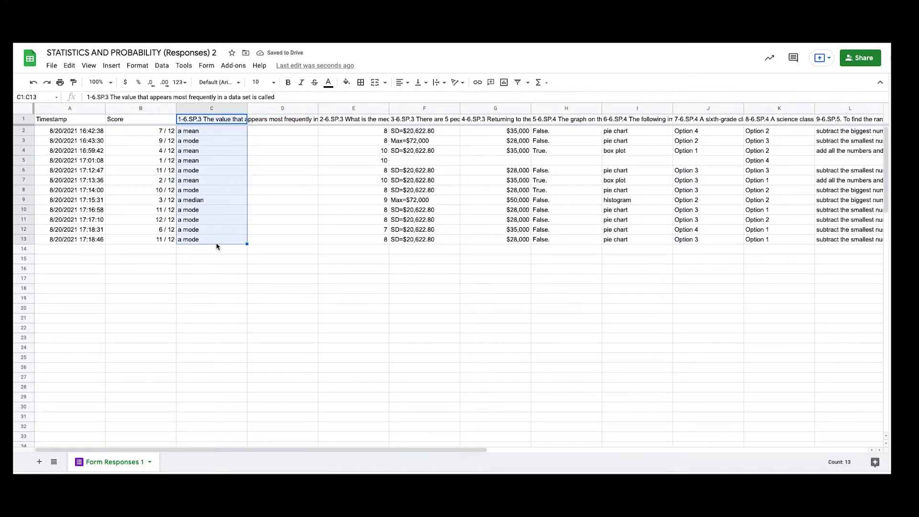
key(ctrl+c)
click(291, 109)
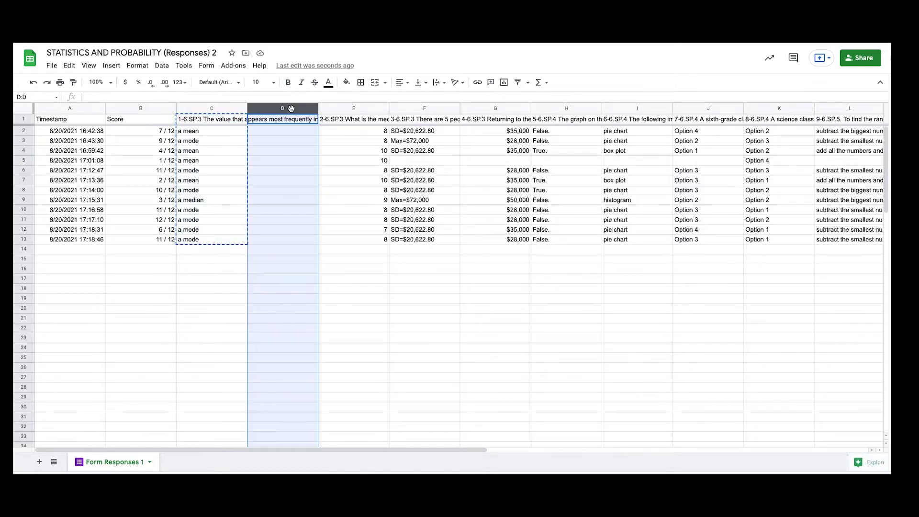
key(ctrl+v)
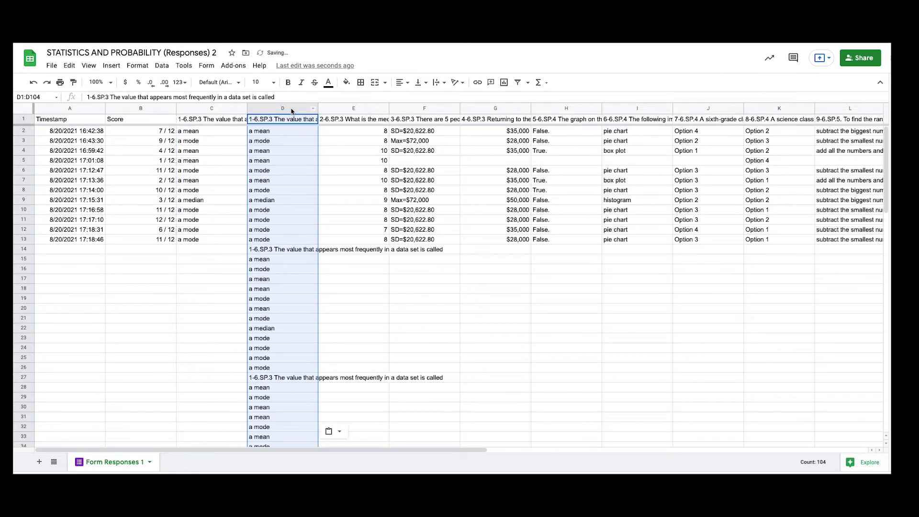
key(ctrl+z)
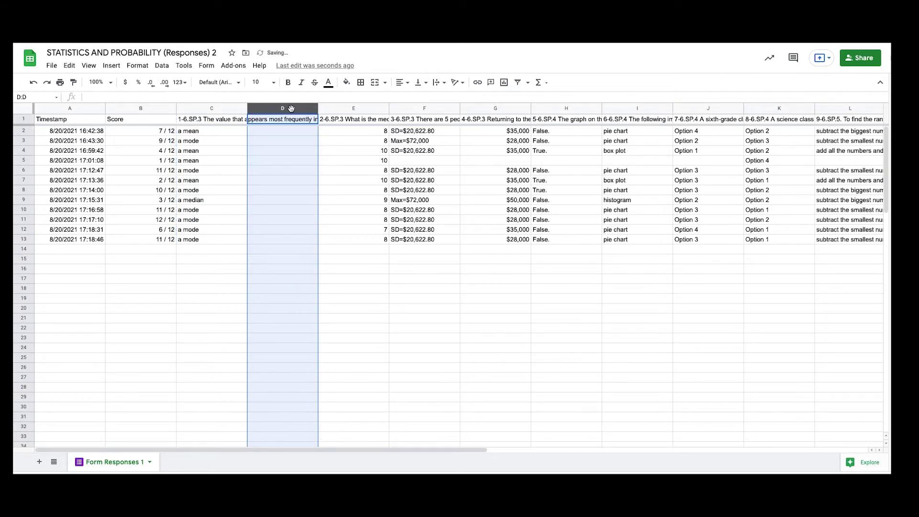
Paste the copied question 1 header and responses into cells D1:D13
click(277, 121)
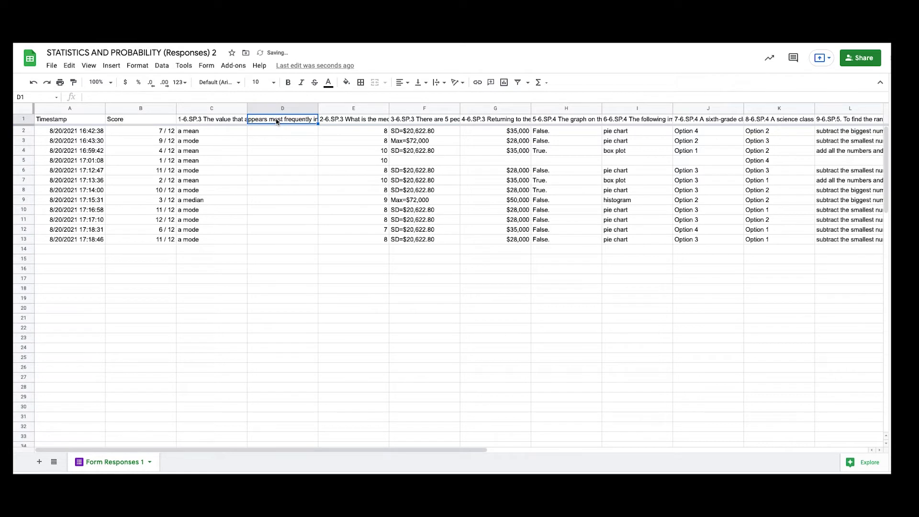
drag(277, 121, 277, 246)
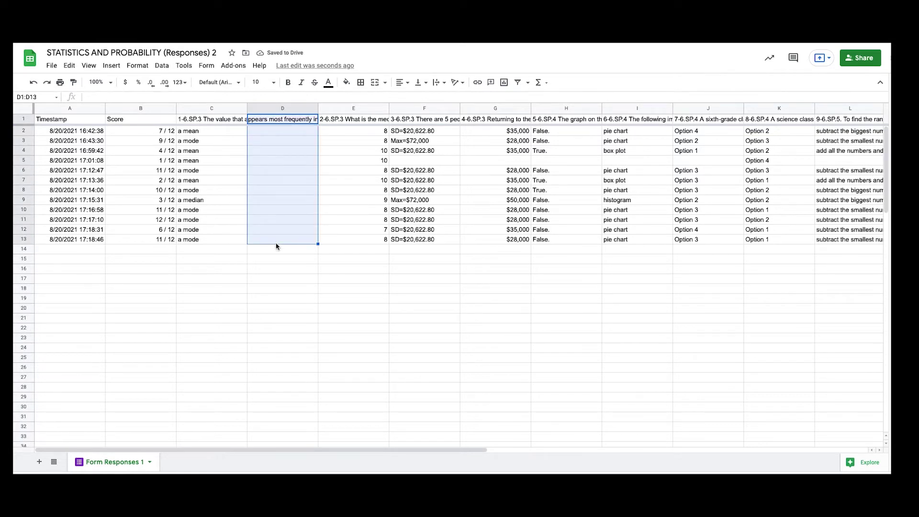
key(ctrl+v)
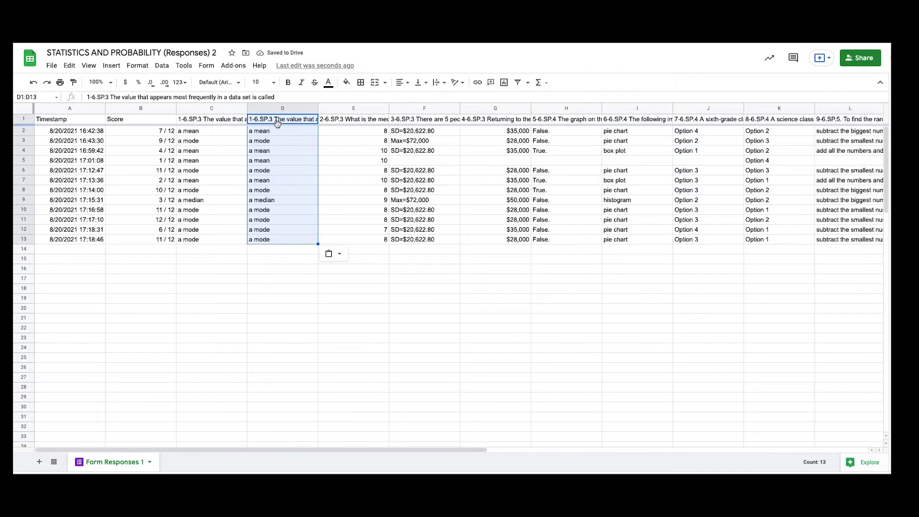
Fill the whole of column D with a light blue background colour
click(285, 111)
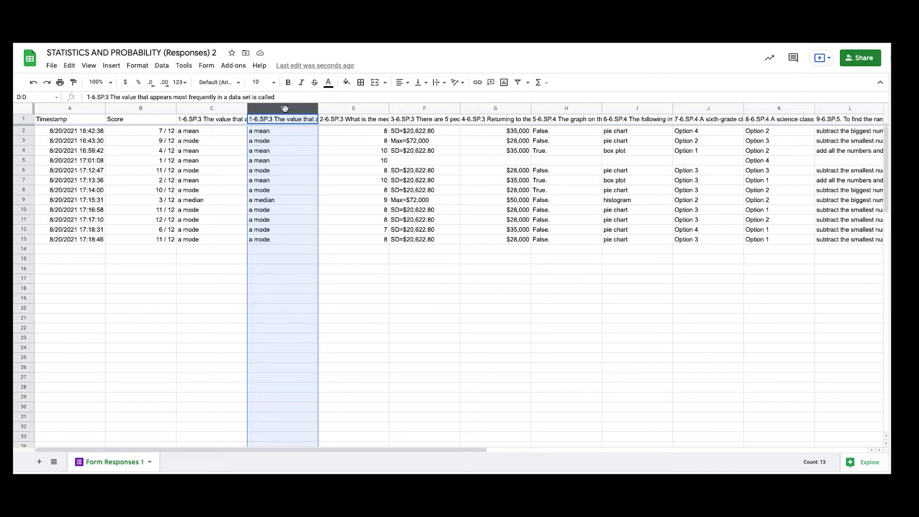
click(346, 82)
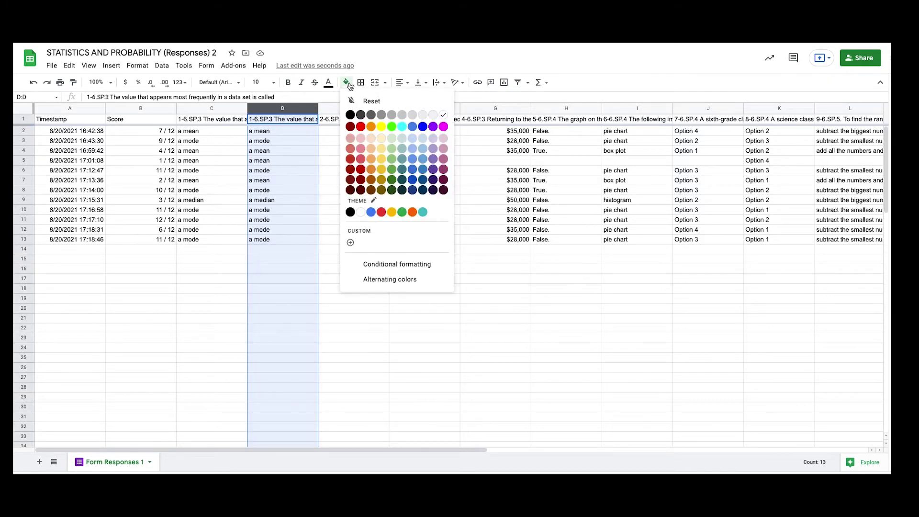
click(411, 139)
click(276, 191)
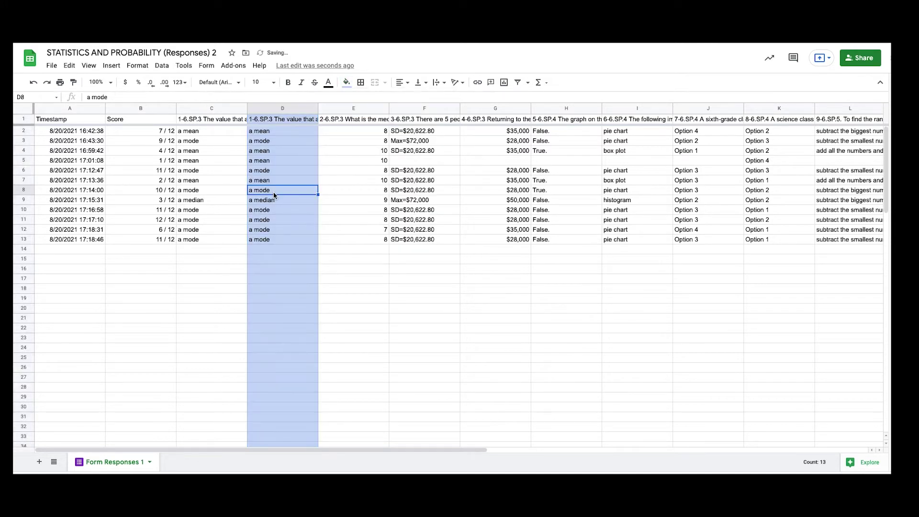
click(284, 109)
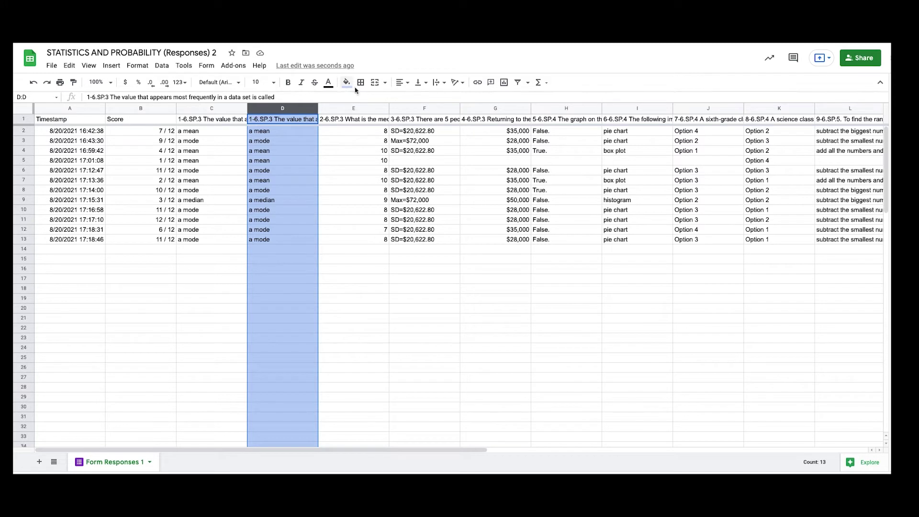
click(281, 142)
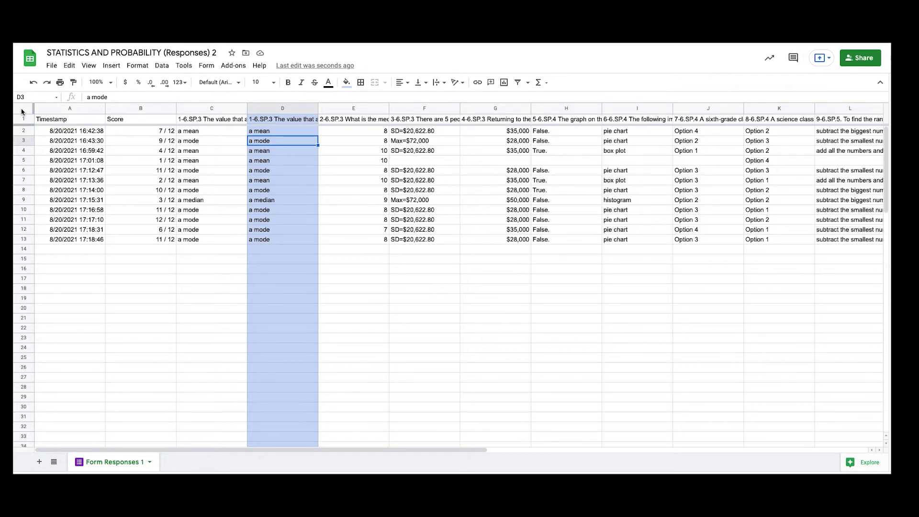
Create a filter across the entire Form Responses 1 sheet
click(21, 111)
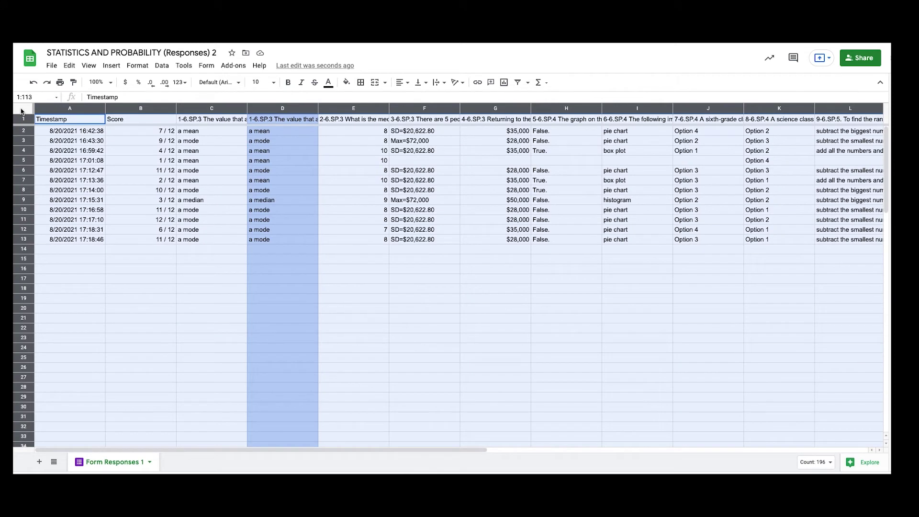
click(518, 86)
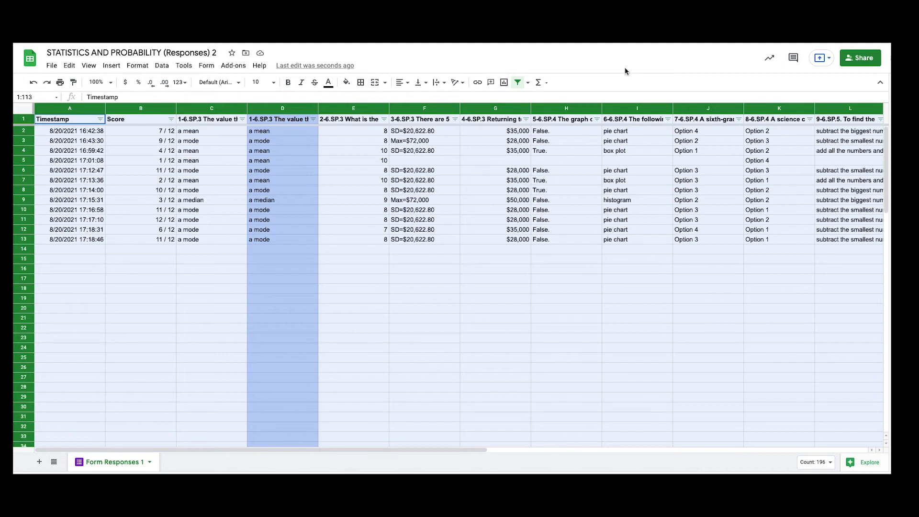
click(391, 350)
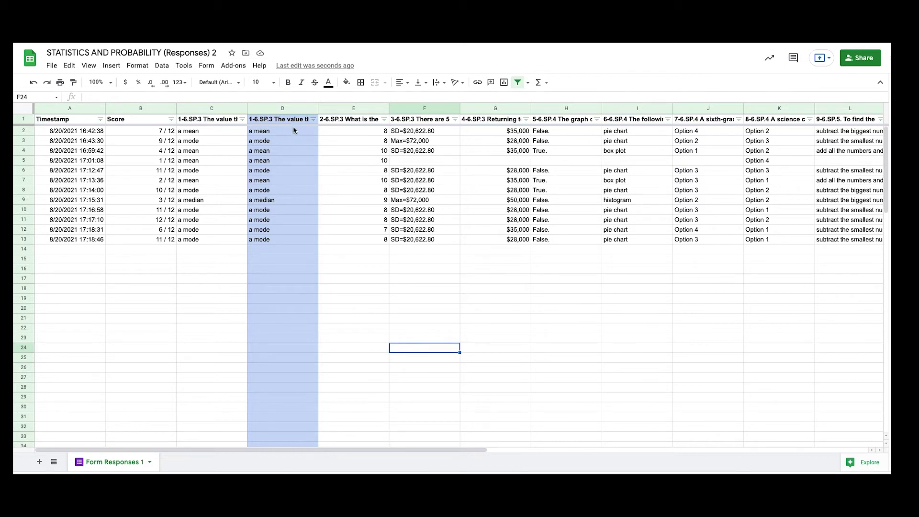
Switch to the quiz in Google Forms and check the correct answer to question 1
key(ctrl+shift+Tab)
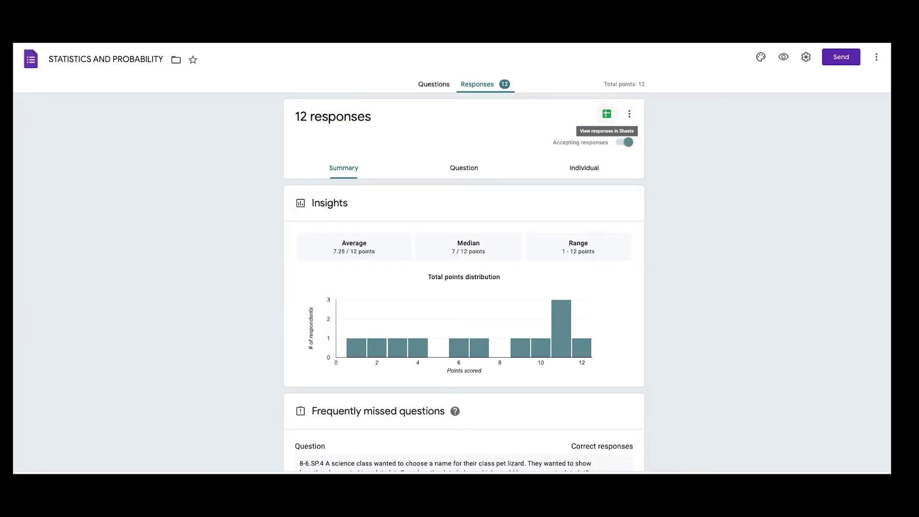
click(439, 86)
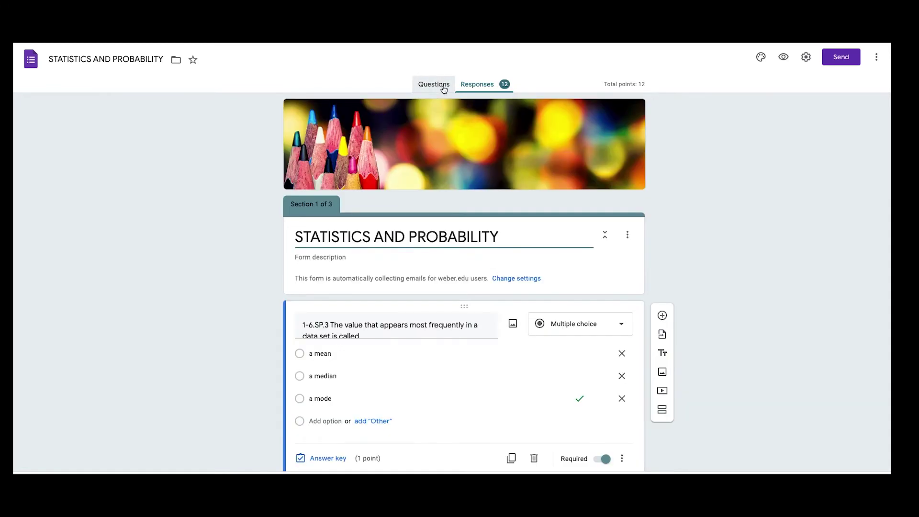
scroll(403, 350, down, 2)
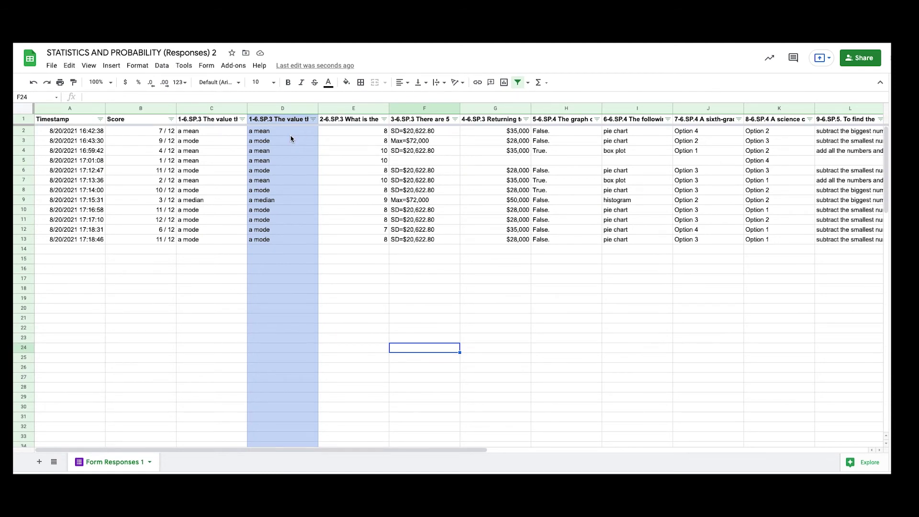
In the responses spreadsheet, filter column D by values to show only "a mode"
click(313, 119)
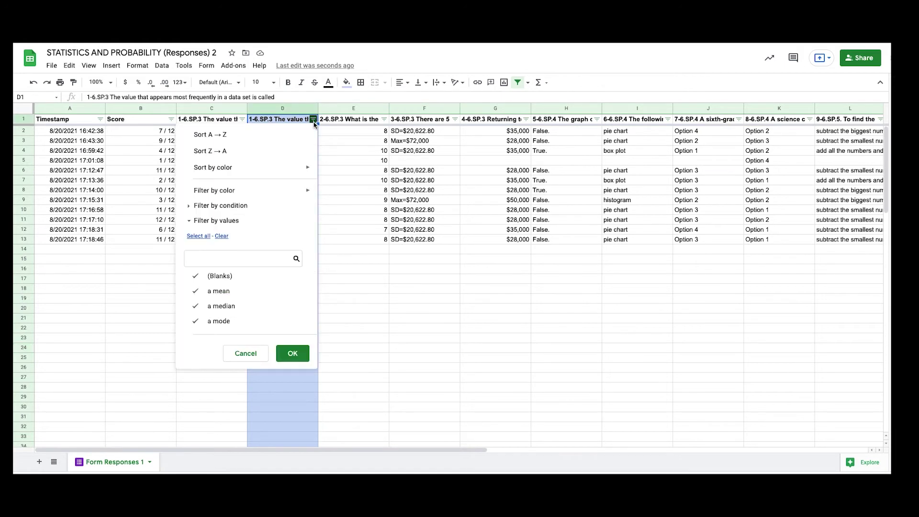
click(194, 291)
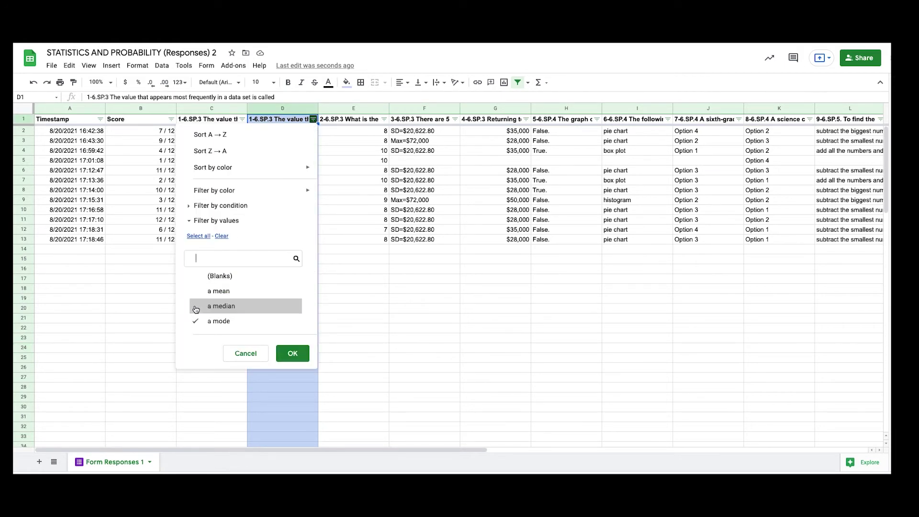
click(193, 305)
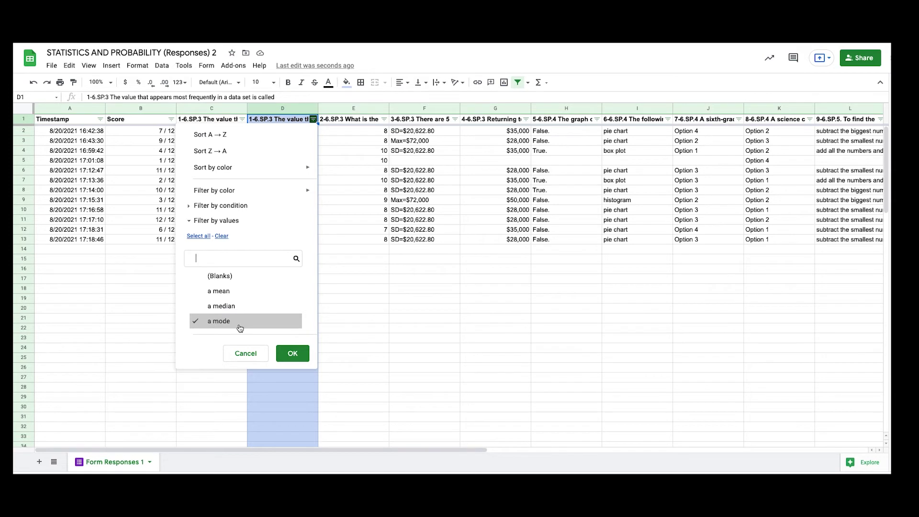
click(293, 353)
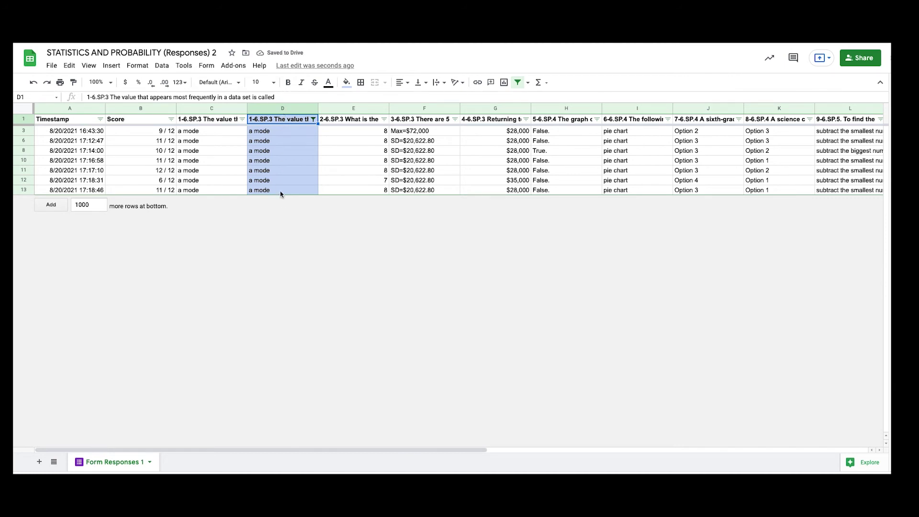
Replace the first visible "a mode" answer in column D, cell D3, with 1
click(280, 133)
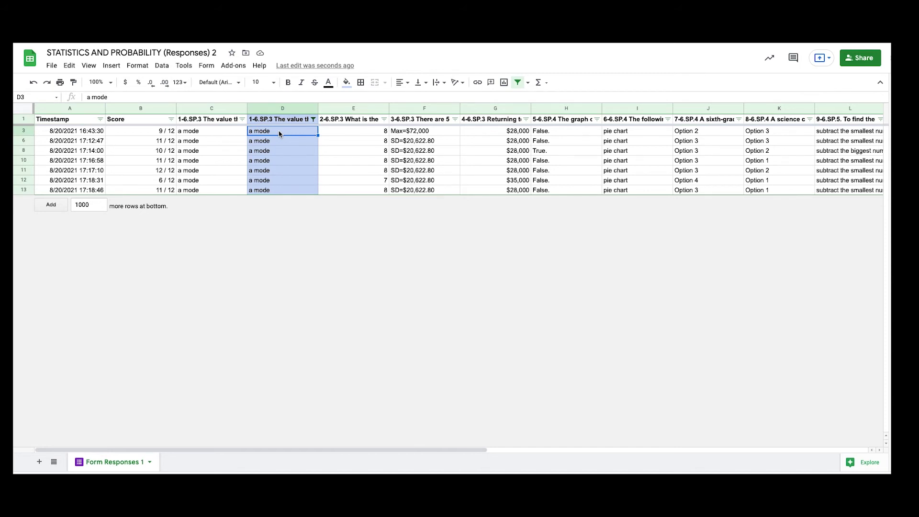
text(1)
click(288, 145)
click(312, 130)
click(308, 145)
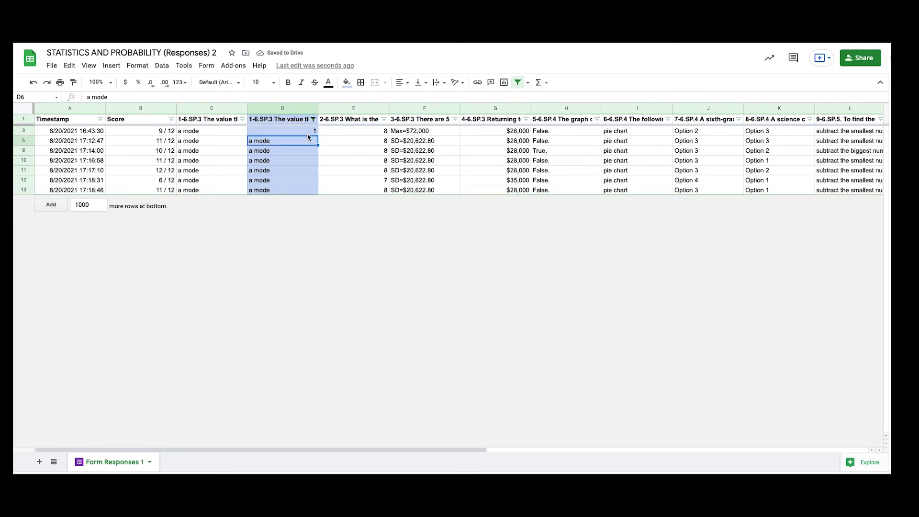
Fill the 1 from D3 down through the visible rows of column D to D13
click(306, 133)
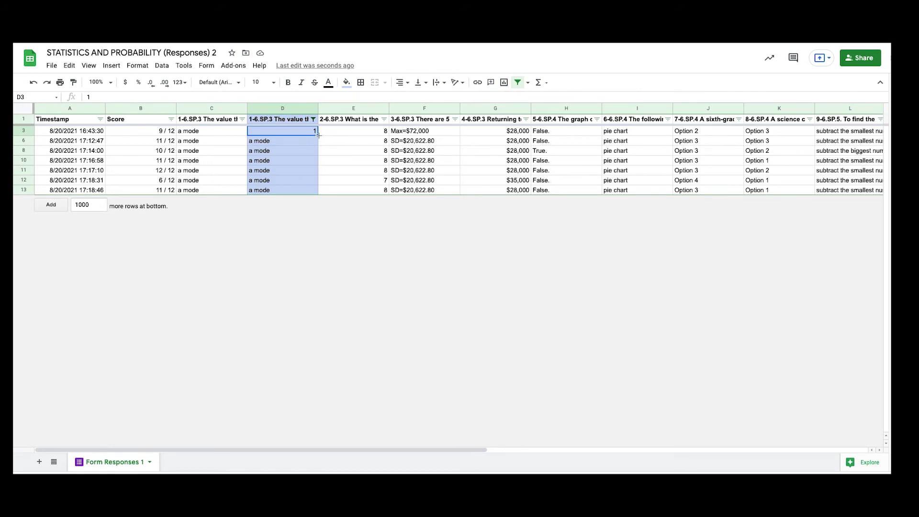
drag(318, 135, 315, 190)
drag(316, 191, 316, 192)
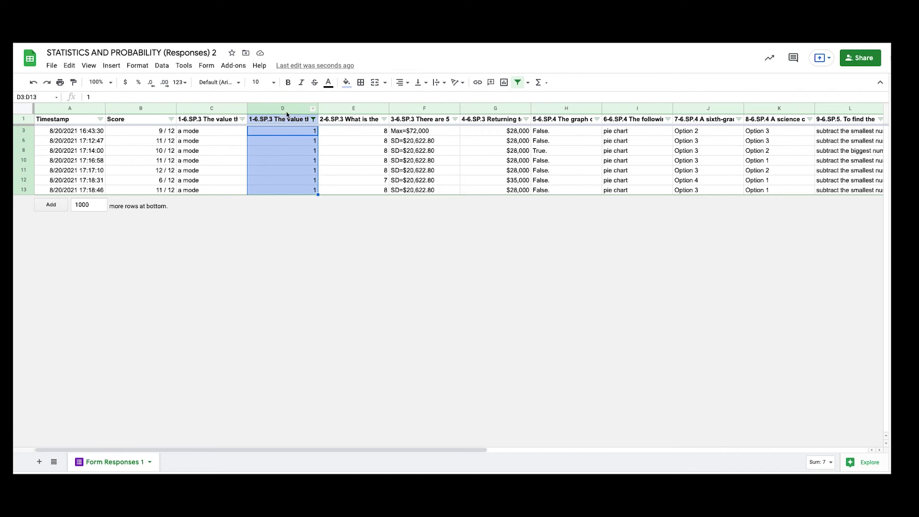
Change the column D value filter to exclude 1 and show blanks, "a mean" and "a median"
click(297, 109)
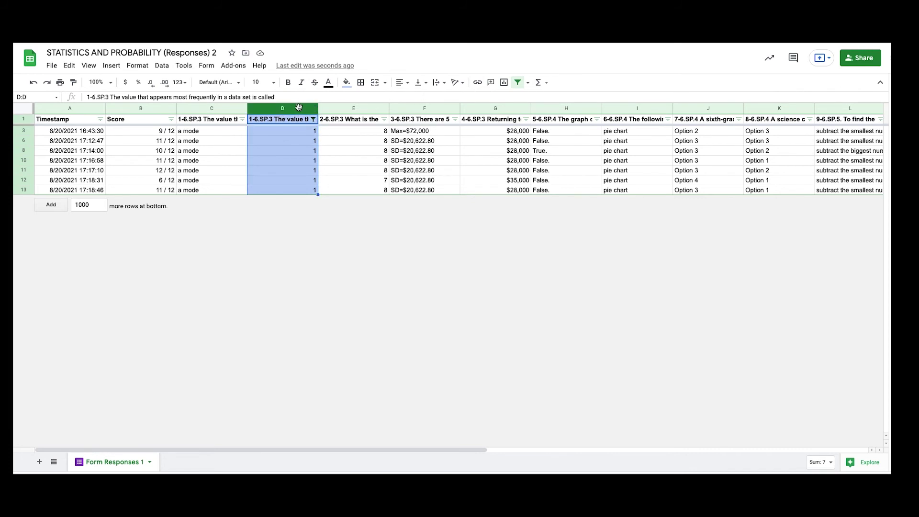
click(314, 120)
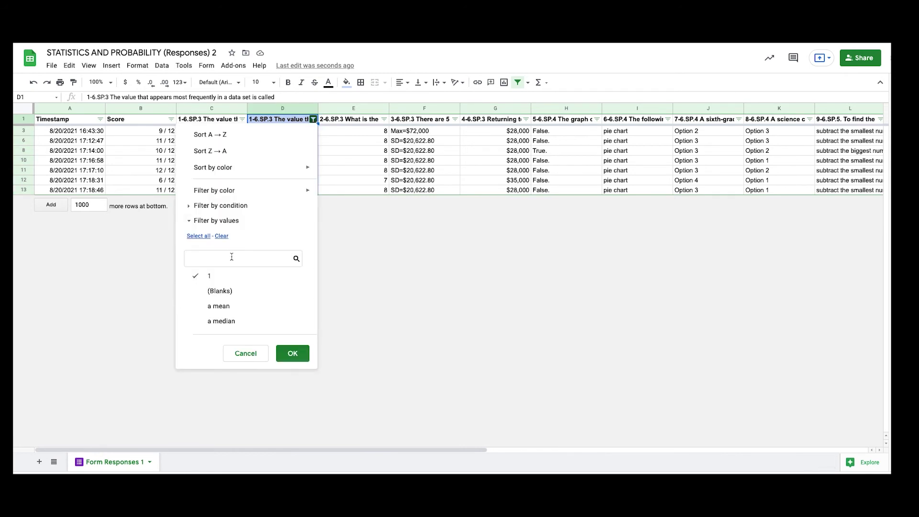
click(194, 279)
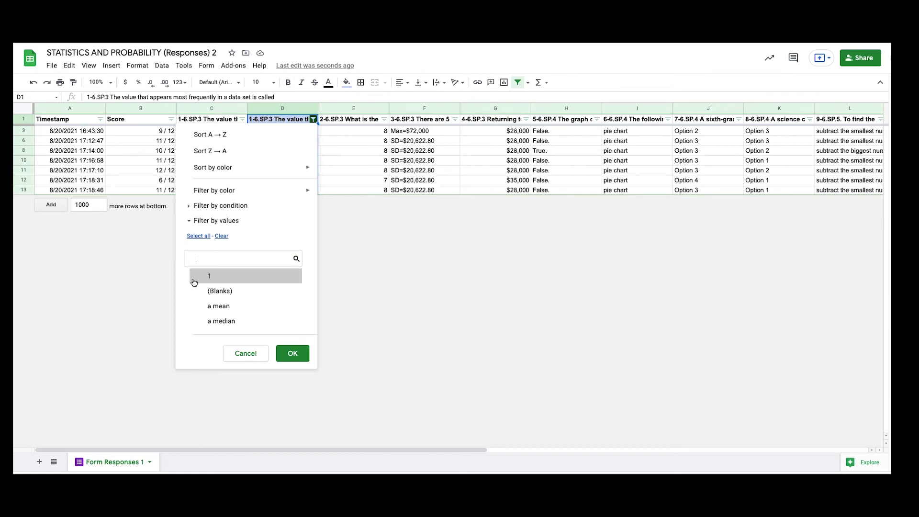
click(195, 294)
click(195, 308)
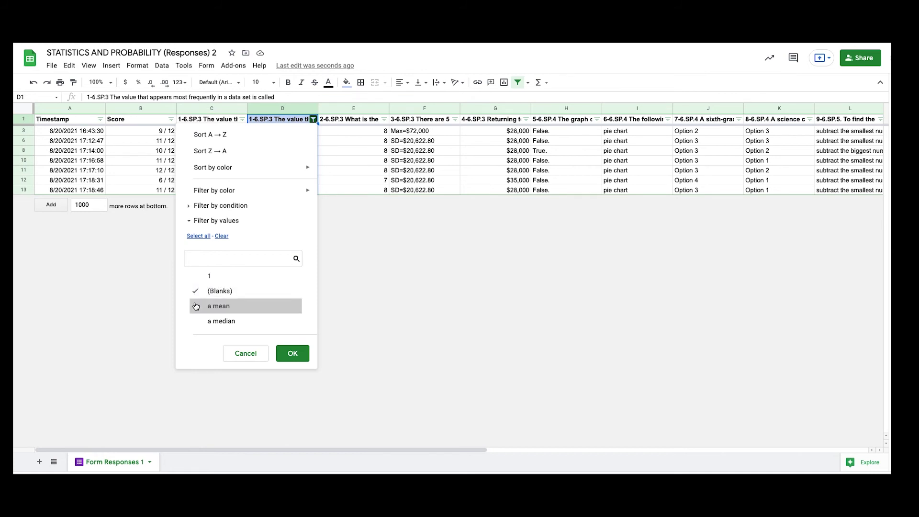
click(196, 324)
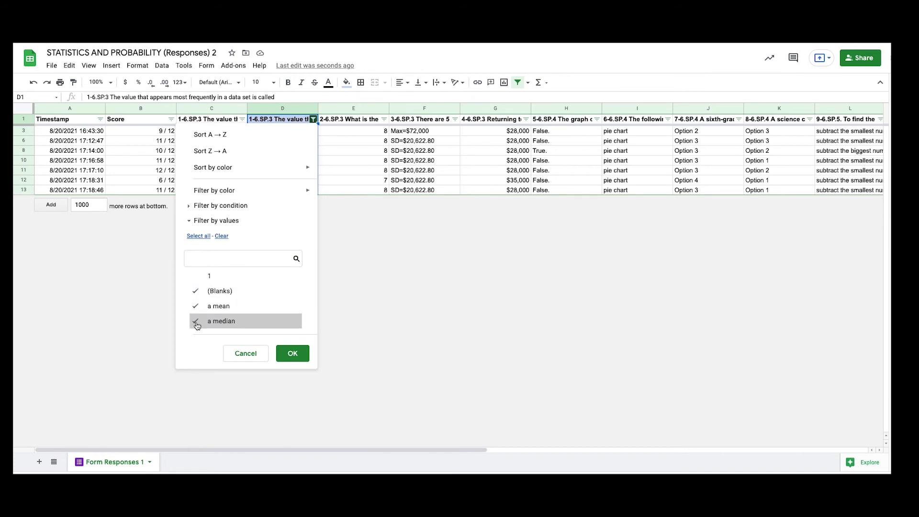
click(292, 354)
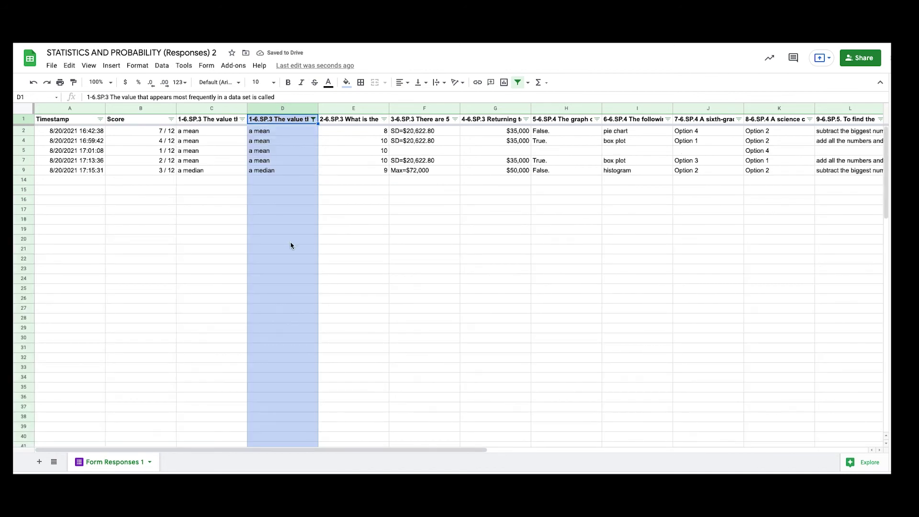
Replace the incorrect answer in D2 with 0 and fill it down through the visible rows of column D to D9
click(297, 131)
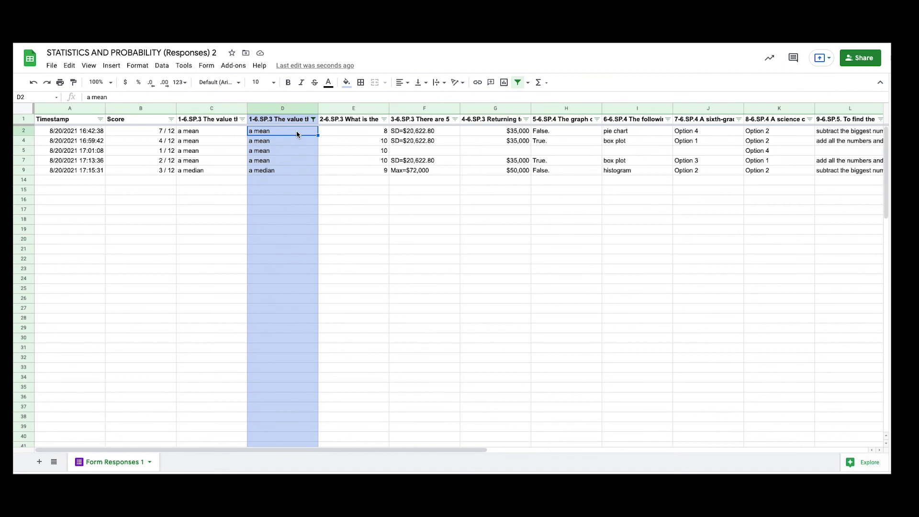
text(0)
click(338, 141)
click(310, 132)
drag(317, 135, 317, 172)
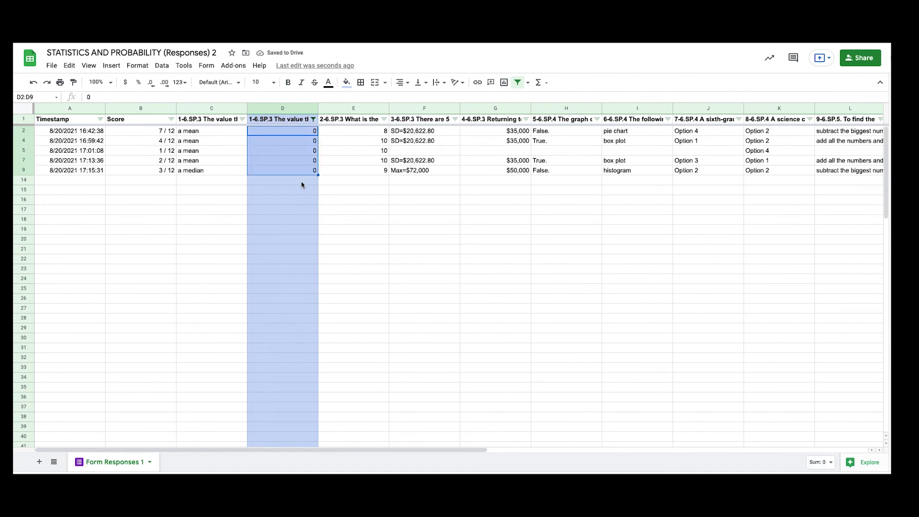
Include the value 1 in the column D filter again so that all responses are shown
click(314, 120)
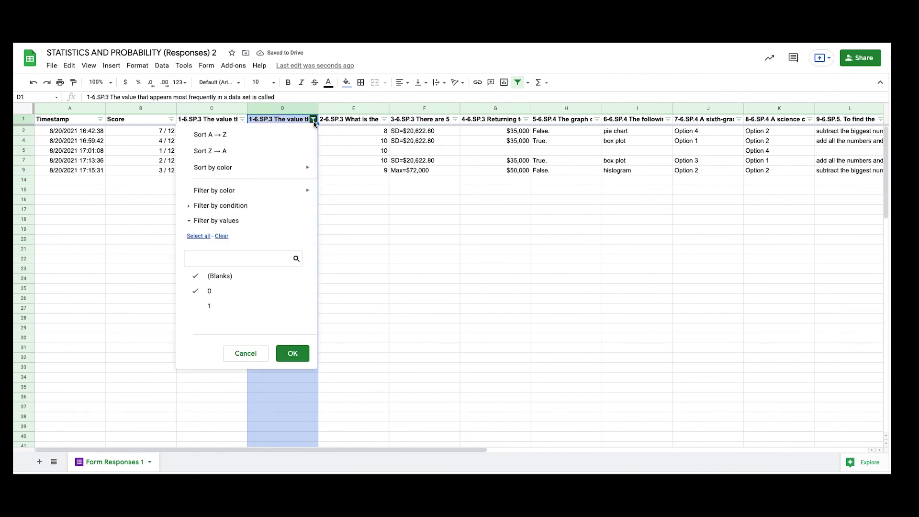
click(211, 306)
click(292, 353)
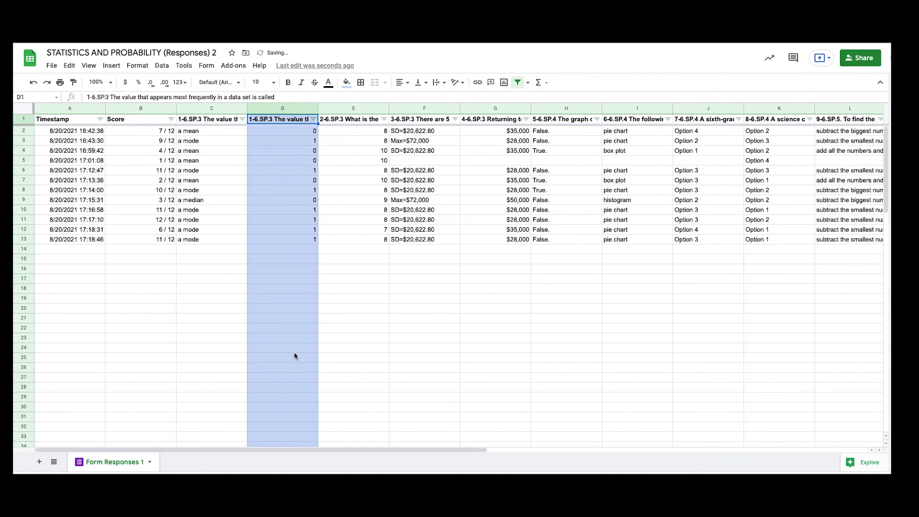